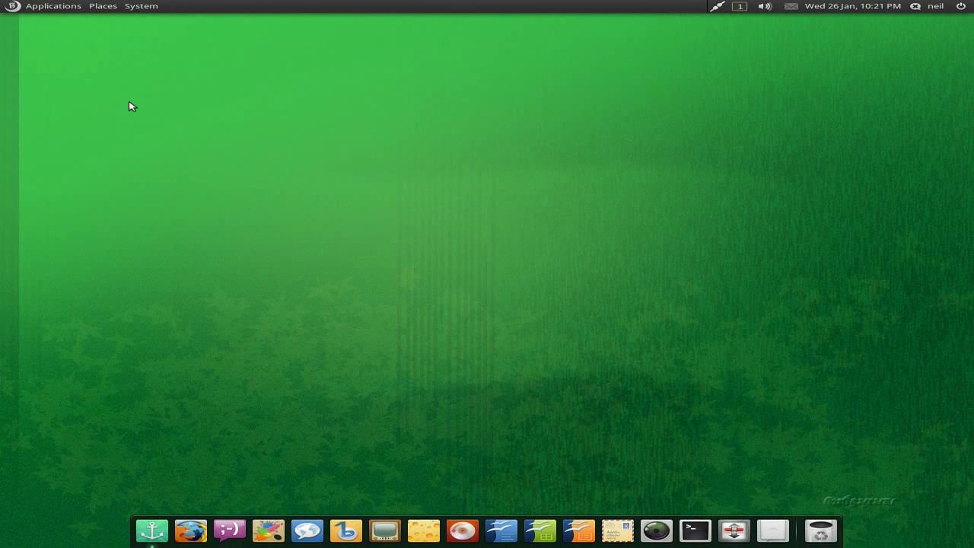
# Browse the installed application categories menu, then dismiss it
pyautogui.click(41, 9)
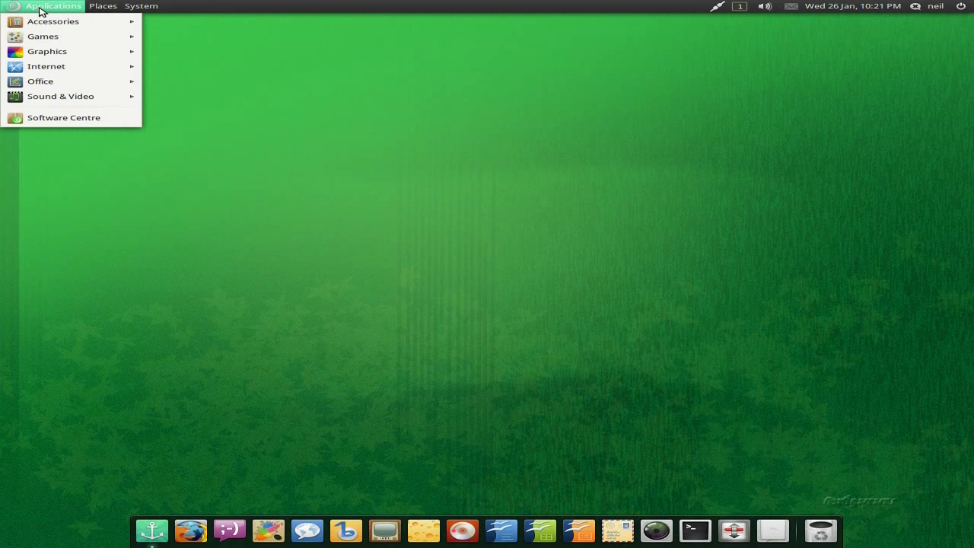
pyautogui.moveTo(38, 23)
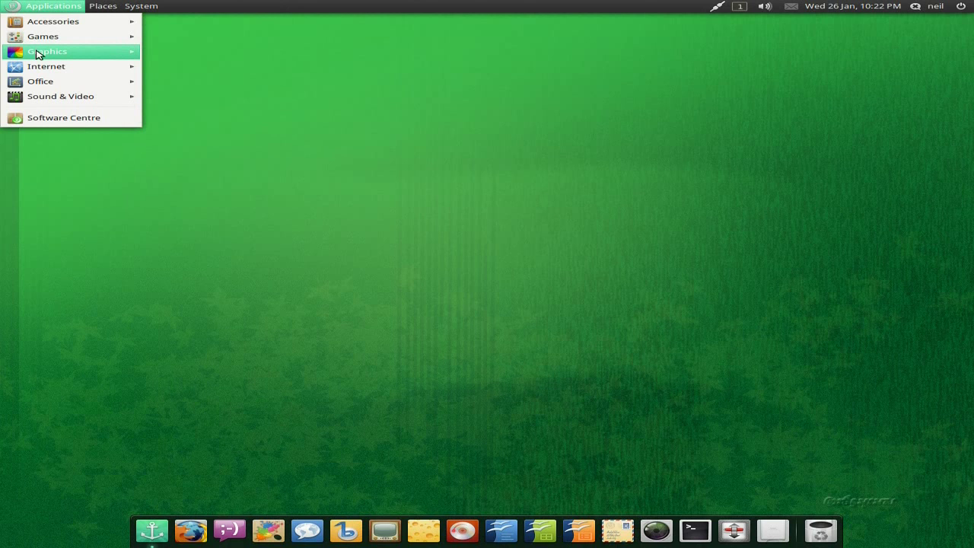
pyautogui.moveTo(47, 57)
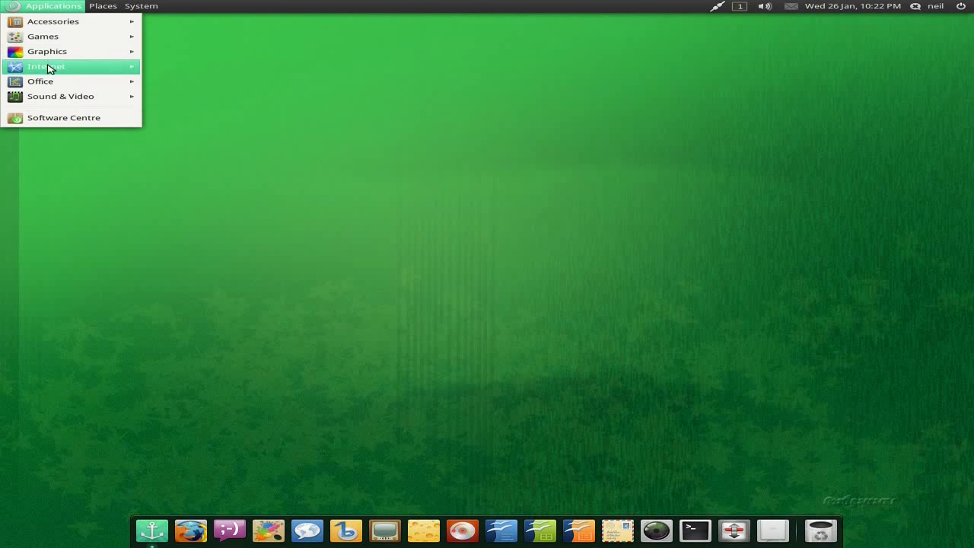
pyautogui.moveTo(49, 82)
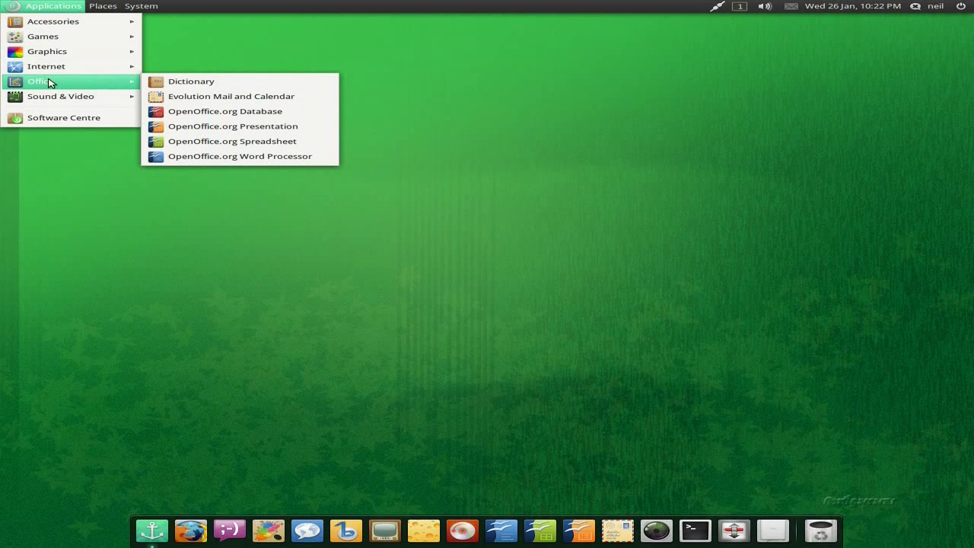
pyautogui.moveTo(57, 101)
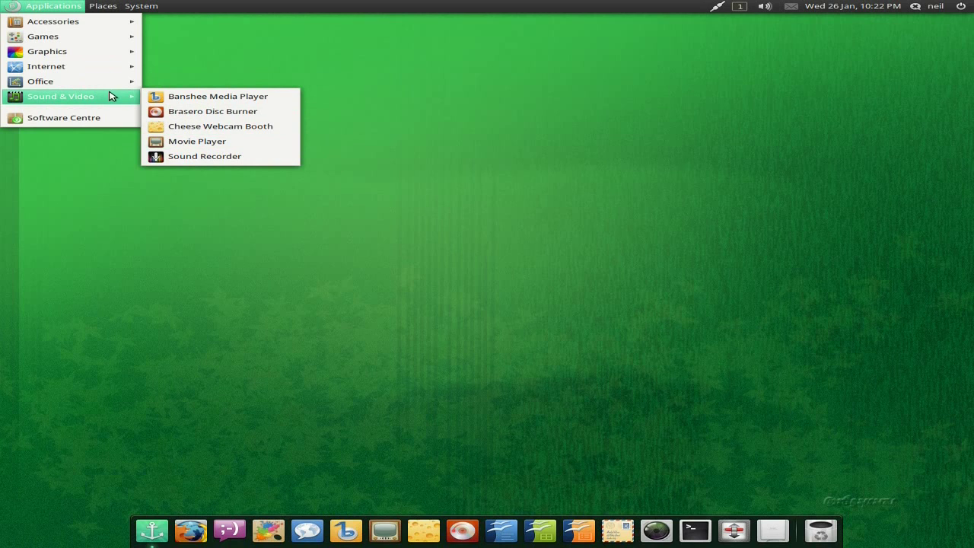
pyautogui.click(167, 82)
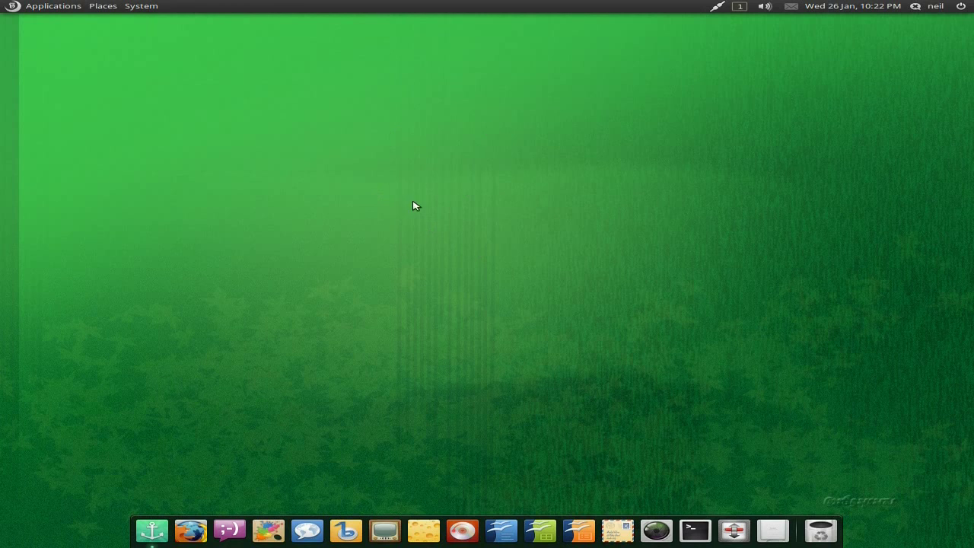
# Set the night-time city street photo as the desktop background and close Appearance Preferences
pyautogui.rightClick(464, 182)
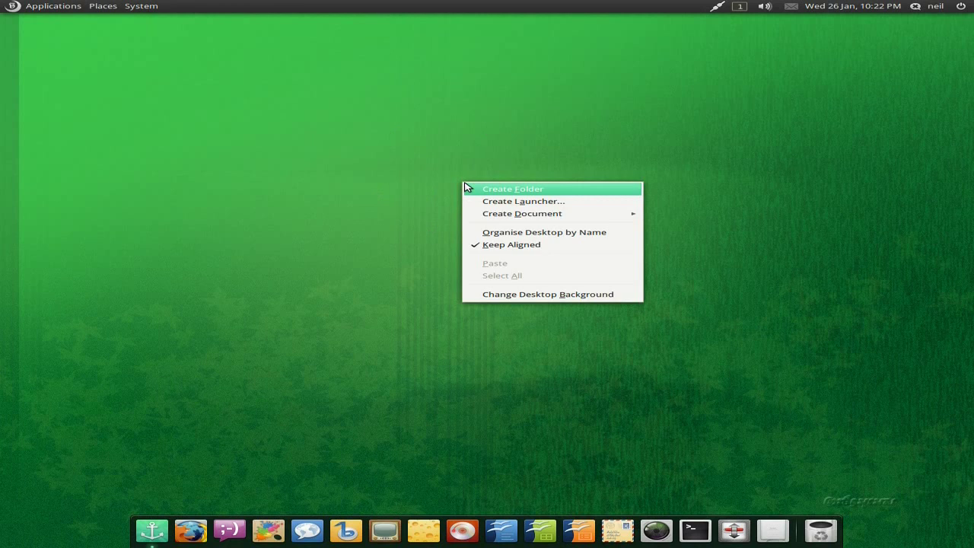
pyautogui.click(516, 298)
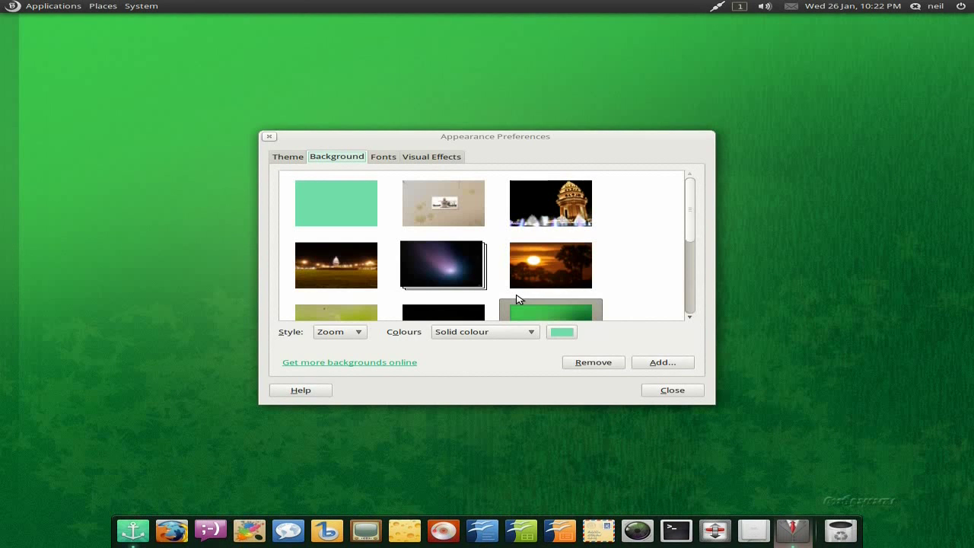
pyautogui.scroll(-3, 643, 220)
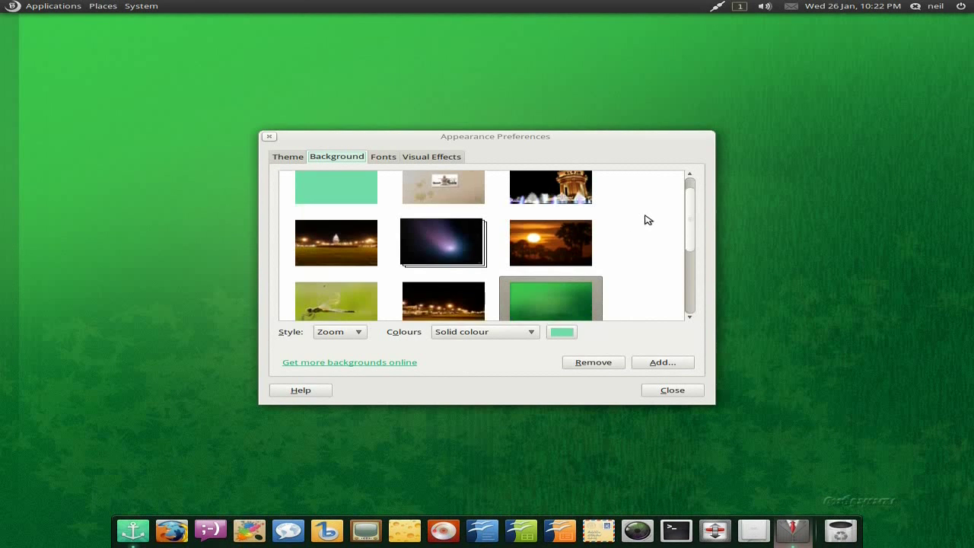
pyautogui.scroll(-2, 644, 221)
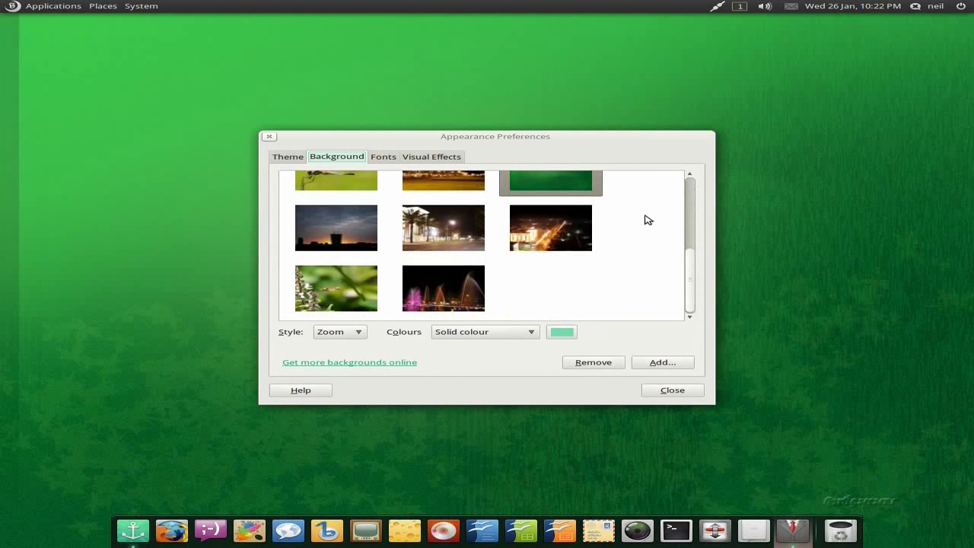
pyautogui.scroll(2, 645, 221)
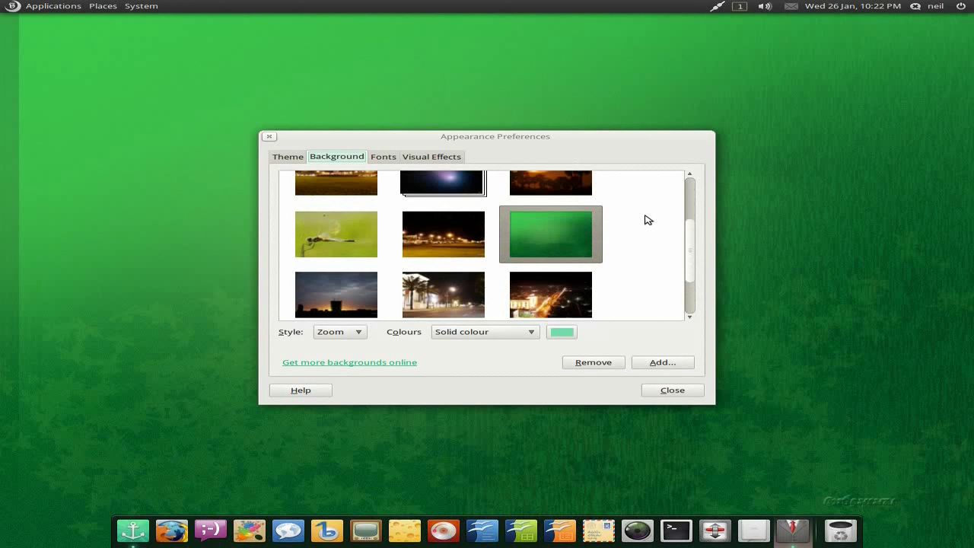
pyautogui.click(351, 236)
pyautogui.click(550, 294)
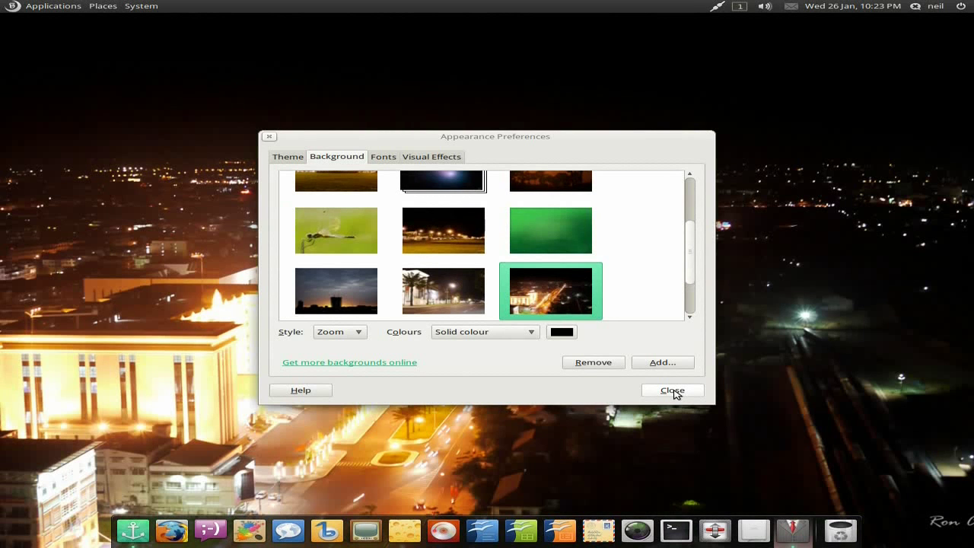
pyautogui.click(672, 391)
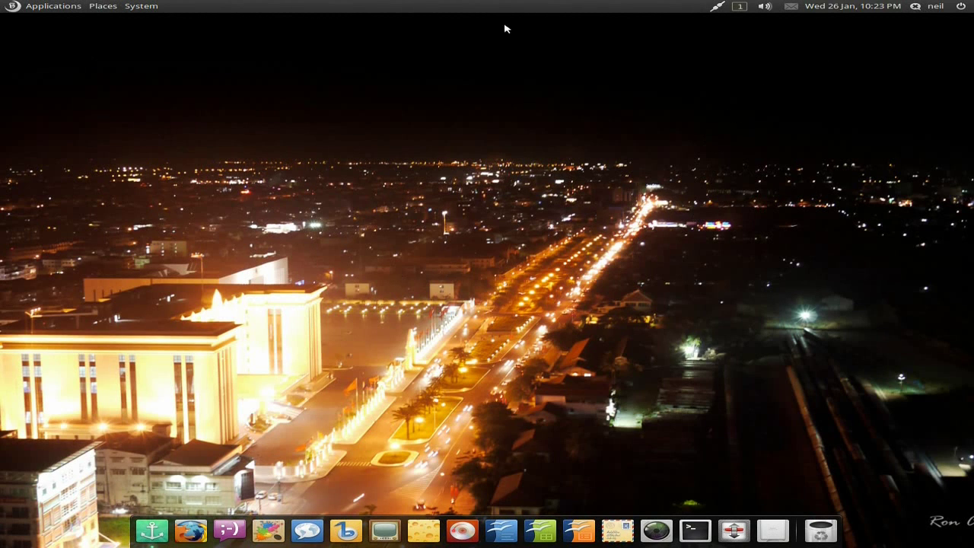
pyautogui.click(100, 7)
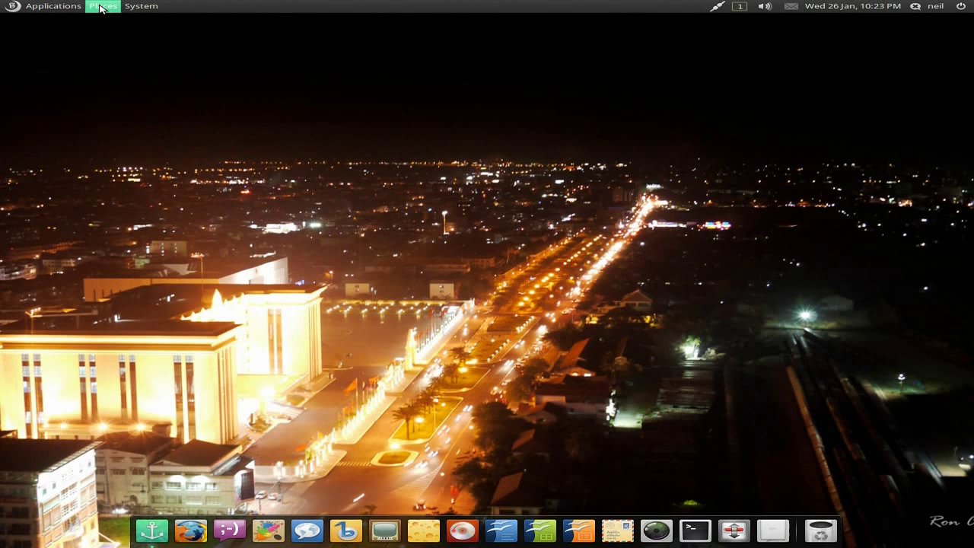
pyautogui.click(98, 8)
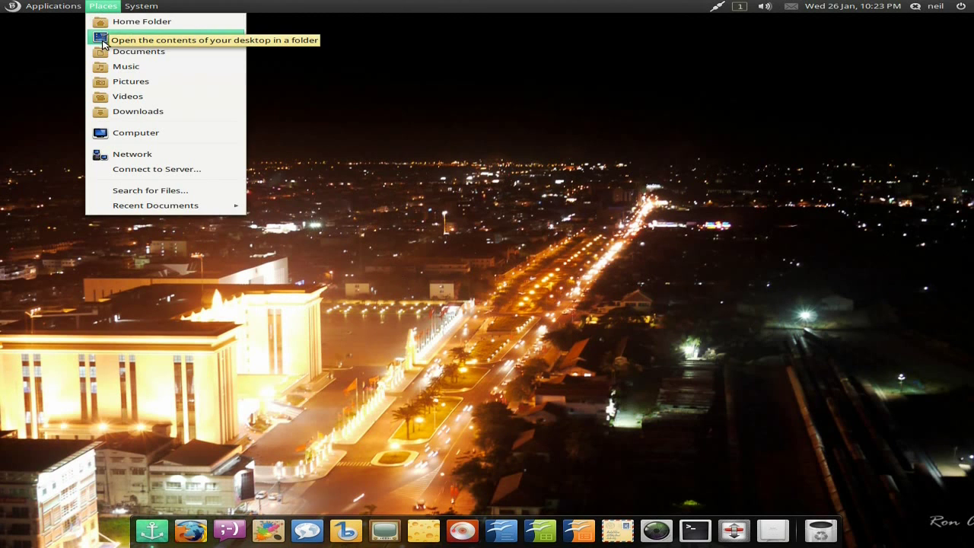
pyautogui.click(127, 22)
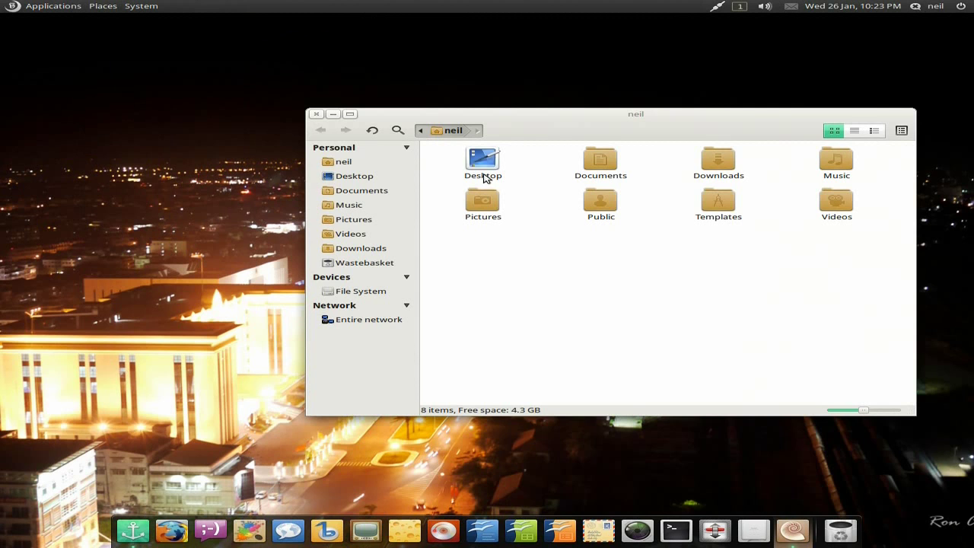
pyautogui.moveTo(575, 112); pyautogui.dragTo(450, 107)
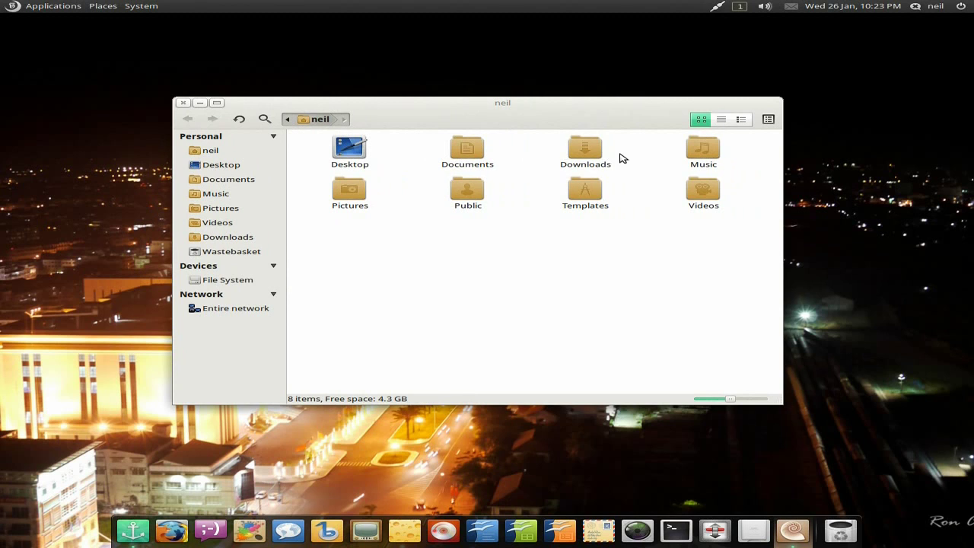
pyautogui.click(217, 280)
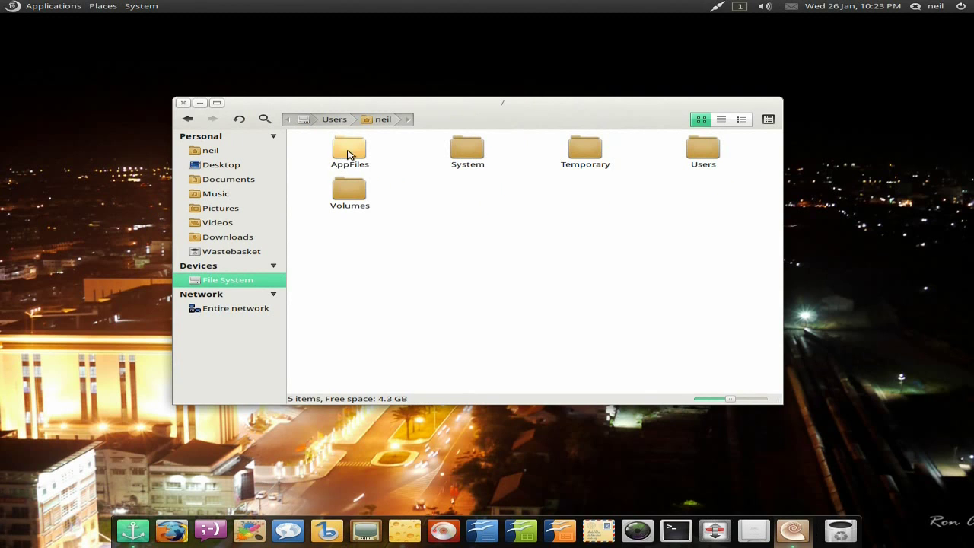
pyautogui.click(468, 152)
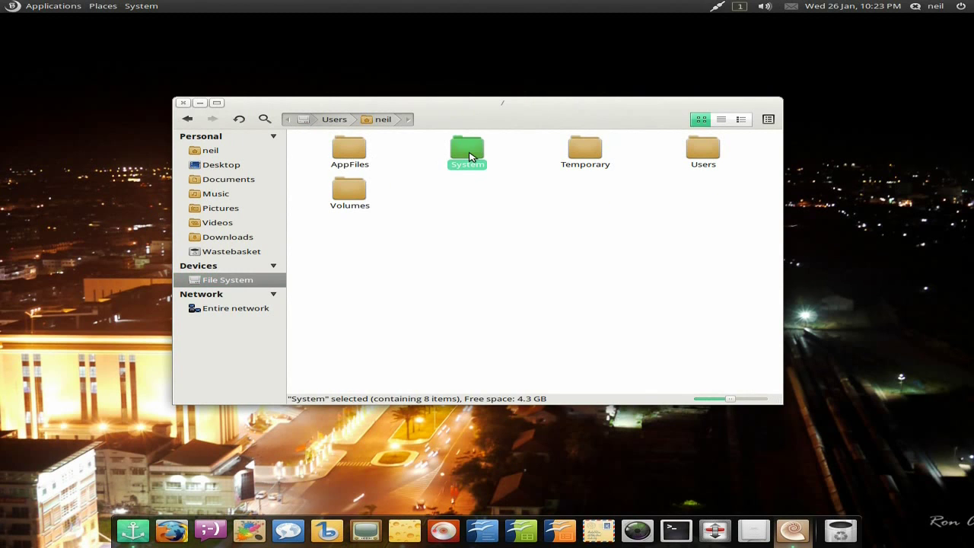
pyautogui.doubleClick(469, 157)
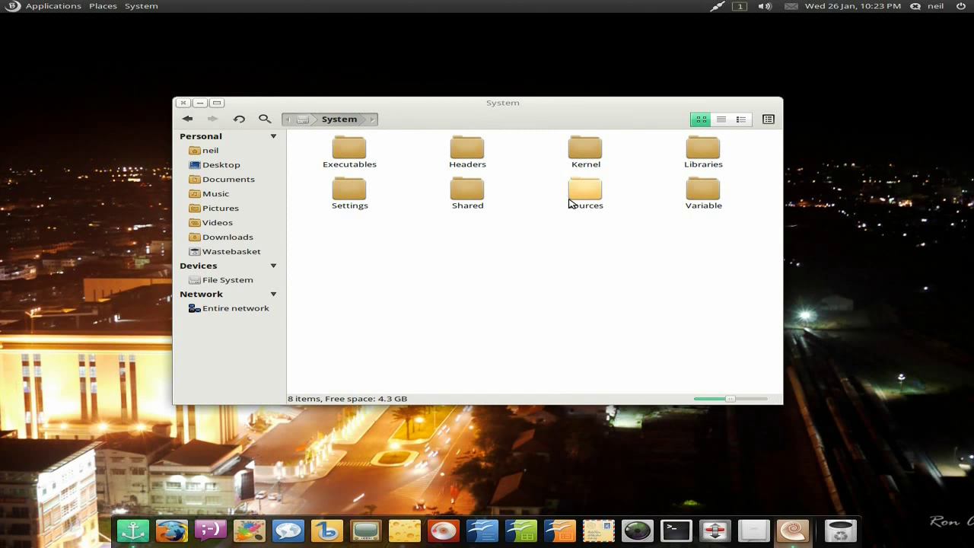
pyautogui.click(182, 104)
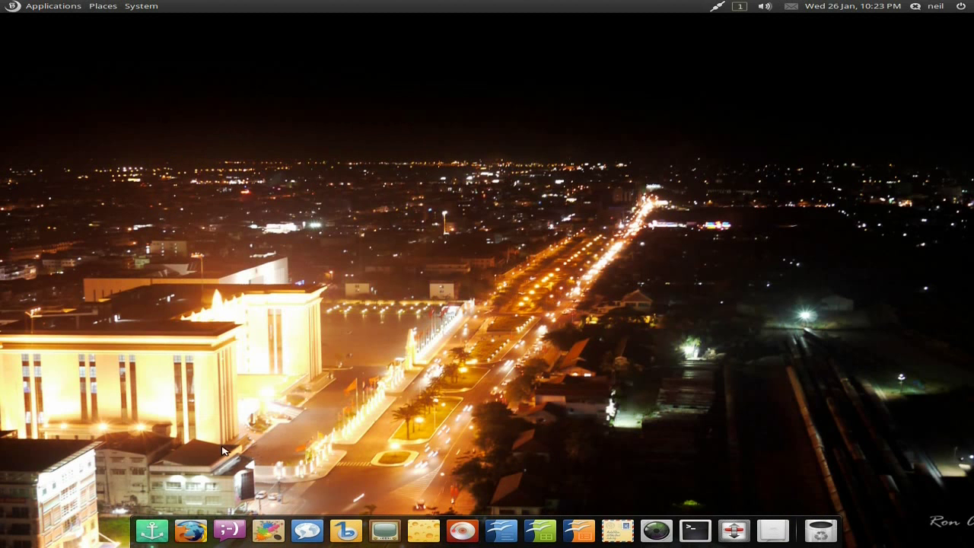
# Launch Firefox maximized and go to the moonOS website's download page
pyautogui.click(191, 532)
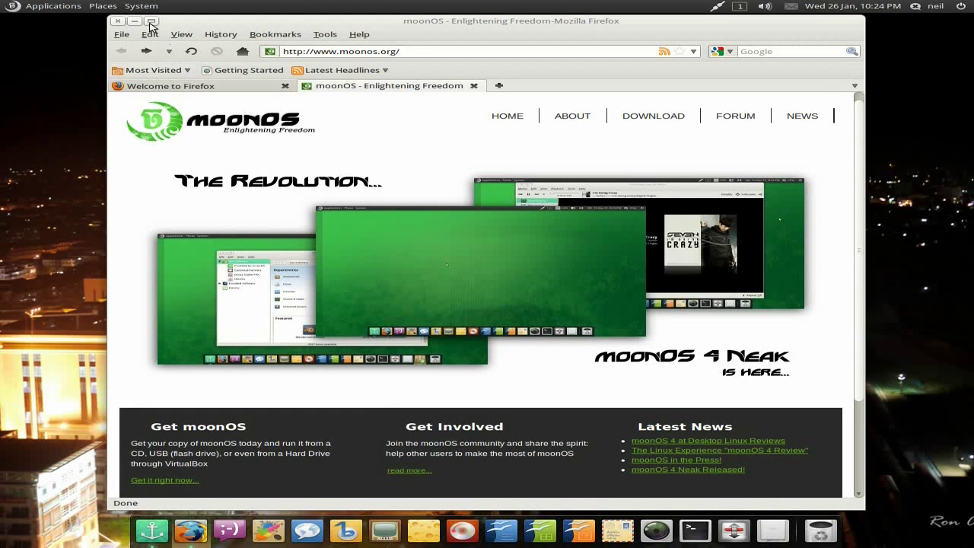
pyautogui.click(151, 23)
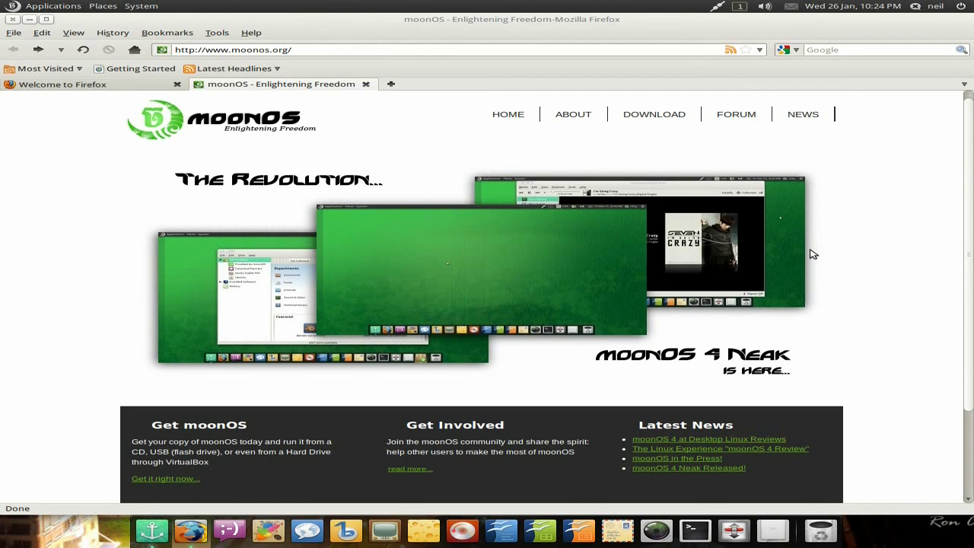
pyautogui.scroll(-3, 874, 266)
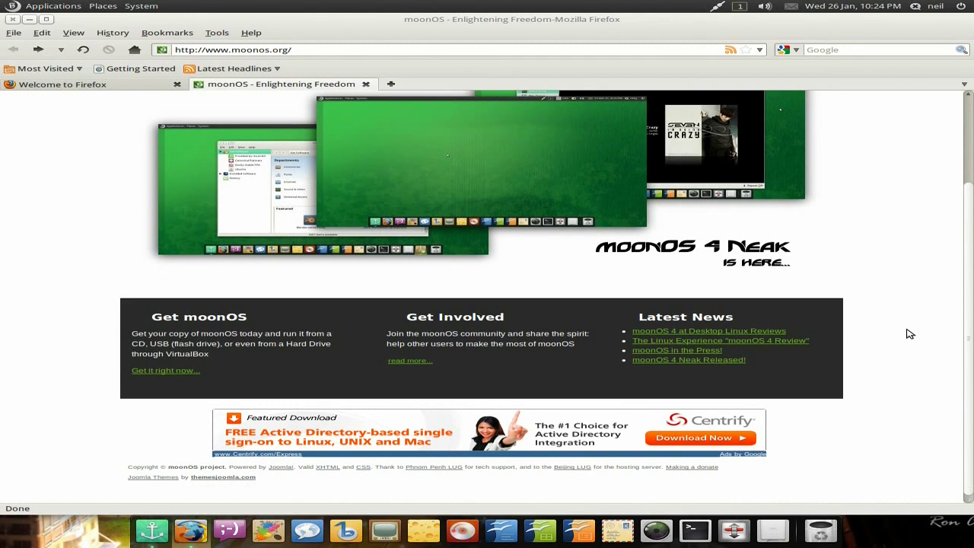
pyautogui.scroll(3, 909, 333)
pyautogui.click(664, 117)
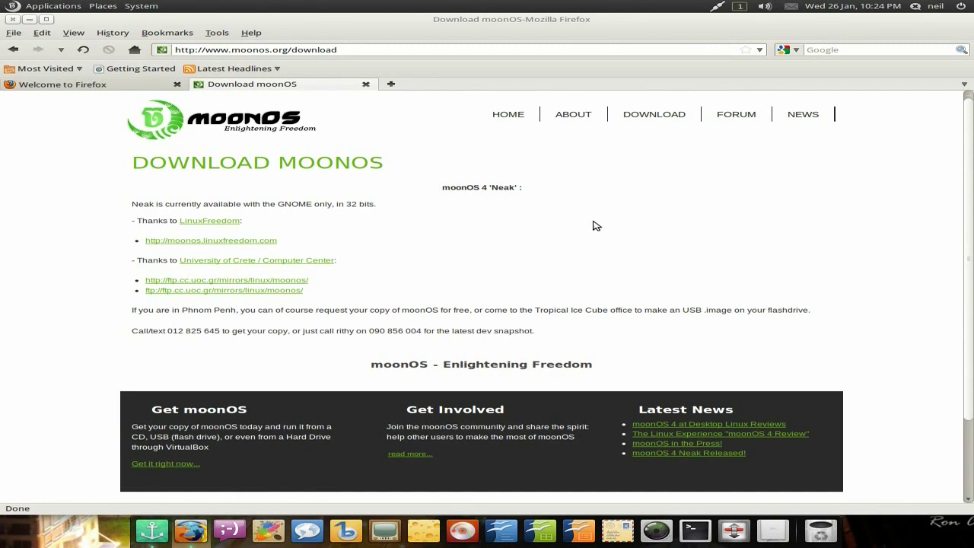
# Open the moonOS About page and look over its editions and system requirements
pyautogui.click(577, 118)
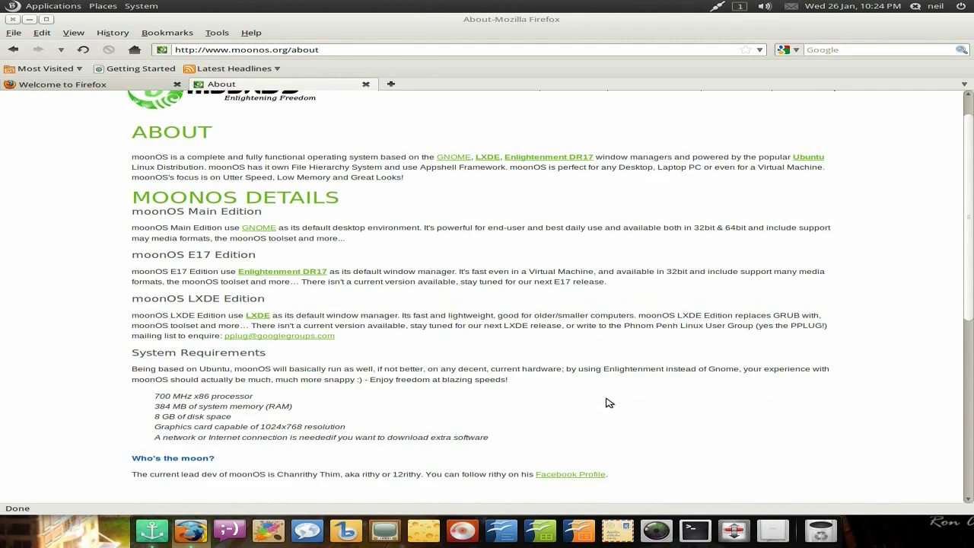
pyautogui.scroll(-1, 608, 403)
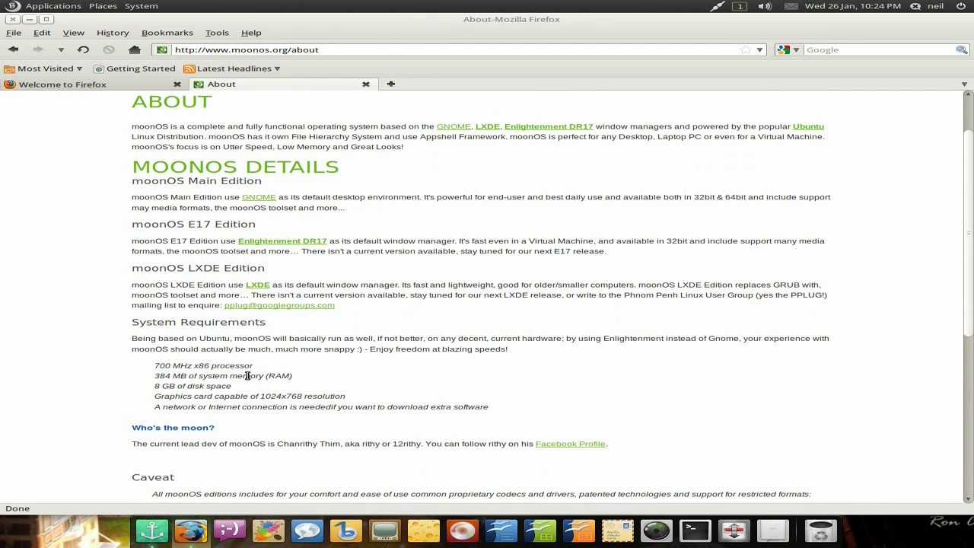
pyautogui.scroll(-1, 561, 390)
pyautogui.scroll(2, 561, 389)
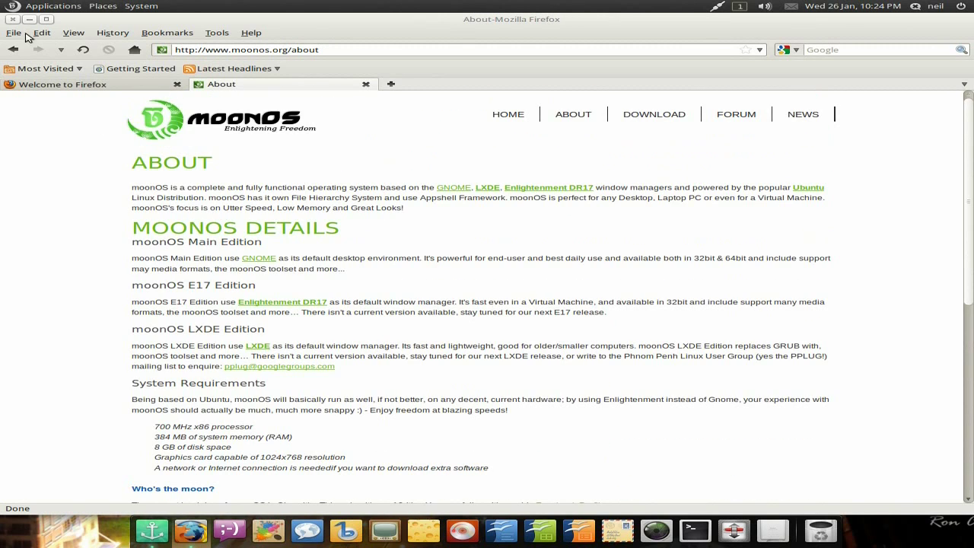
# Search the web for 'youtube' and go to the YouTube home page
pyautogui.click(836, 49)
pyautogui.write('youtube')
pyautogui.press('Return')
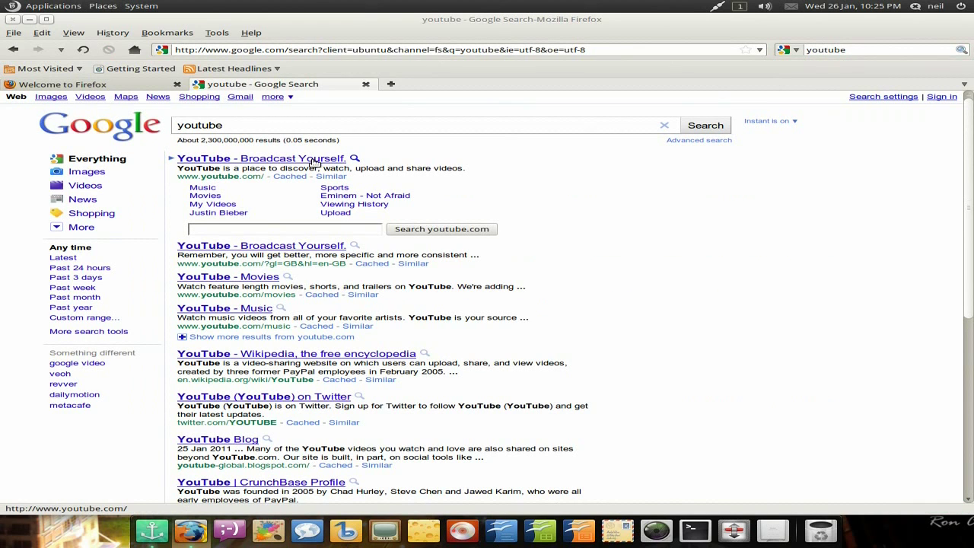
pyautogui.click(313, 162)
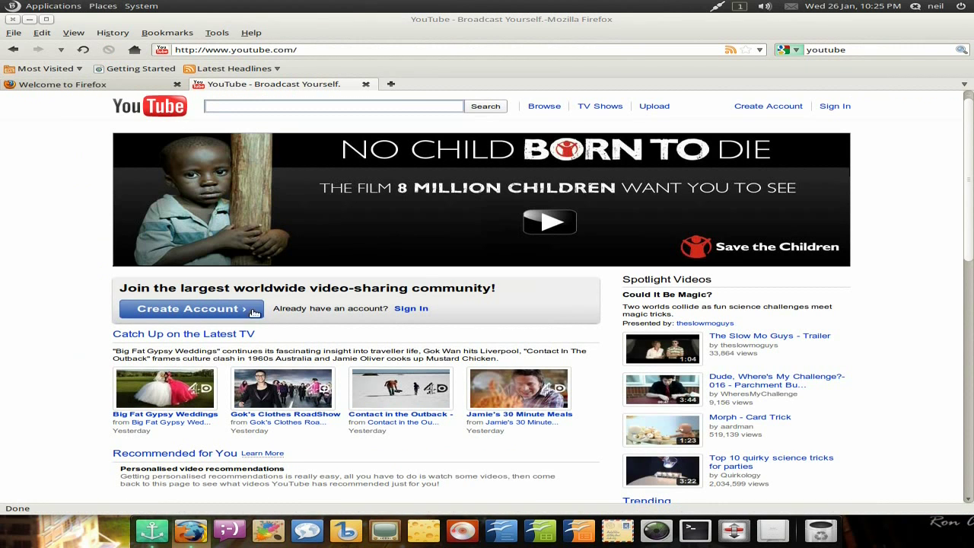
# Play the Morgan Page music video, then close the video page and Firefox
pyautogui.scroll(-1, 73, 322)
pyautogui.scroll(-6, 74, 321)
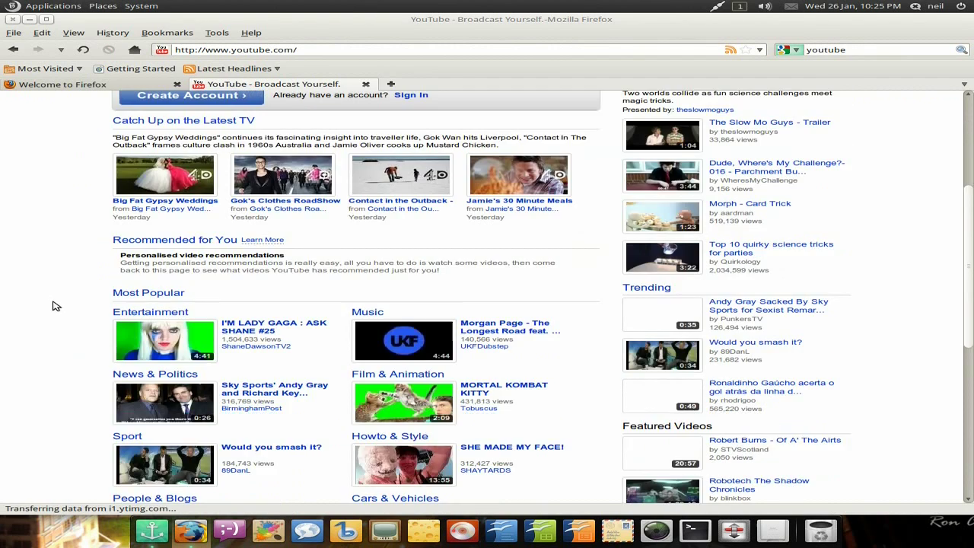
pyautogui.scroll(-1, 54, 299)
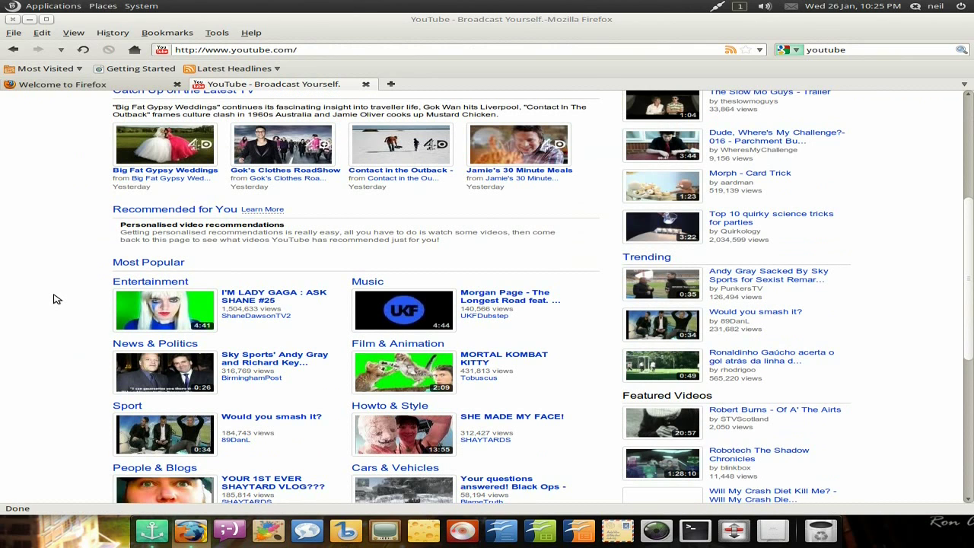
pyautogui.click(405, 312)
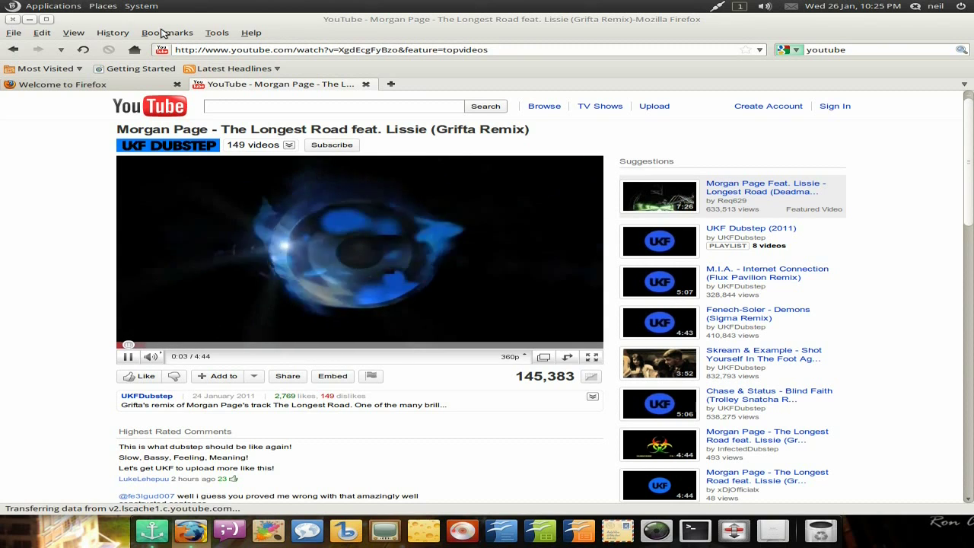
pyautogui.click(365, 84)
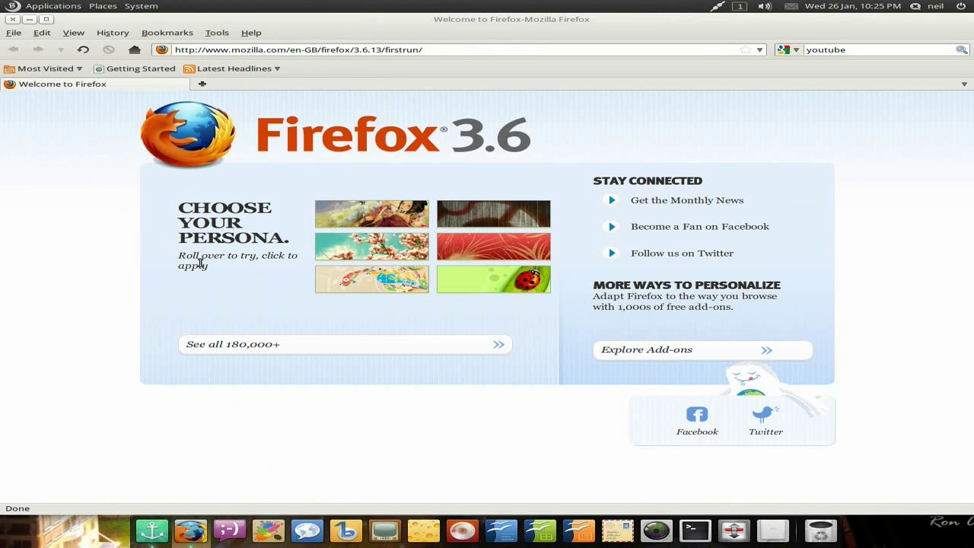
pyautogui.click(12, 19)
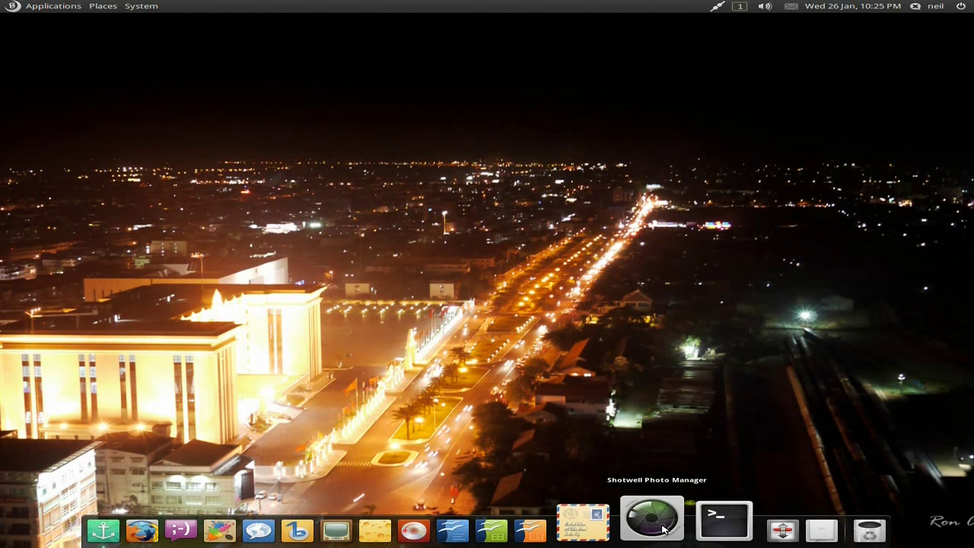
pyautogui.click(652, 519)
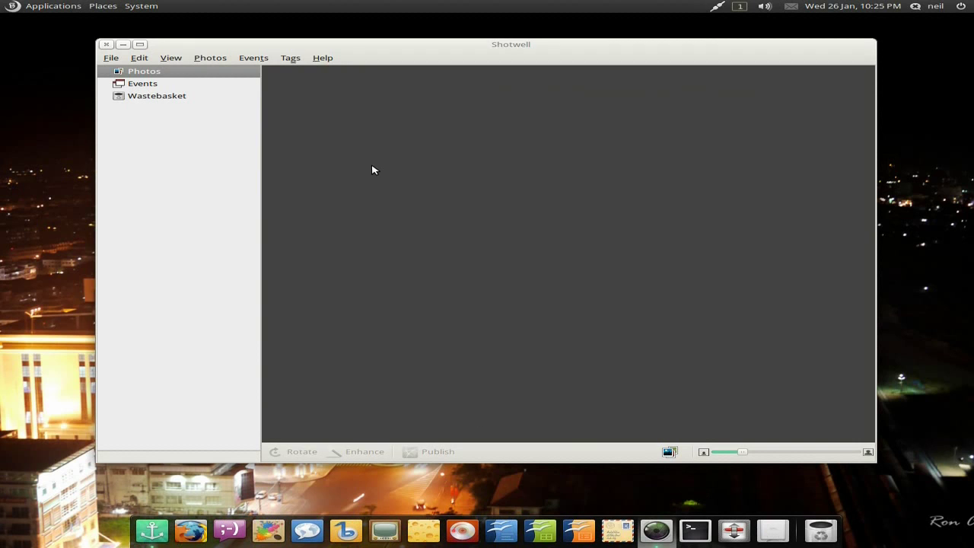
pyautogui.click(106, 44)
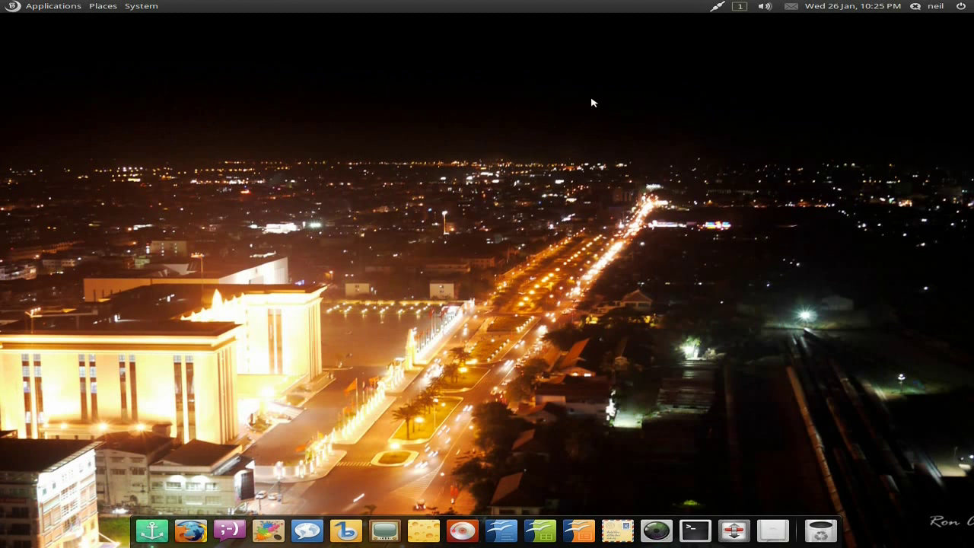
# Tick Autohide in the top panel's Properties so the panel hides itself
pyautogui.rightClick(587, 8)
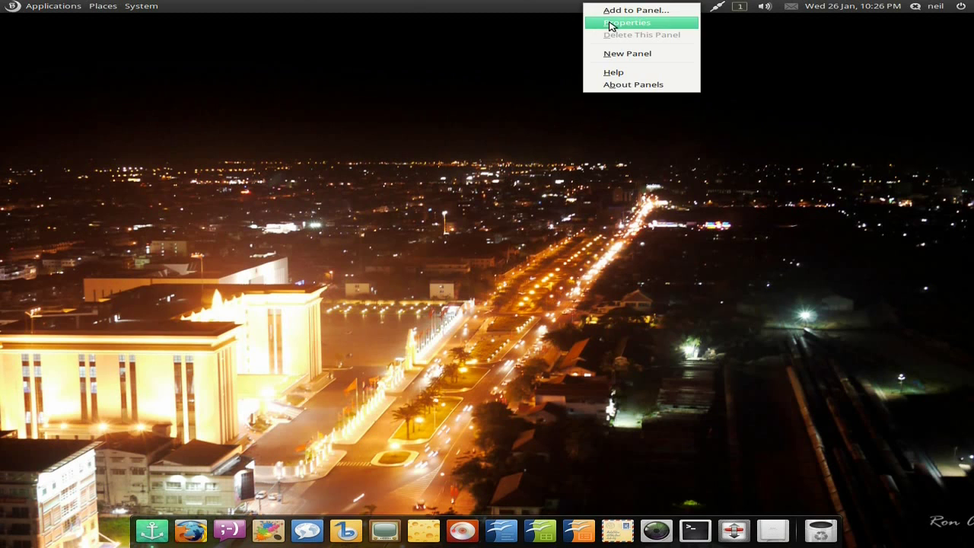
pyautogui.click(615, 23)
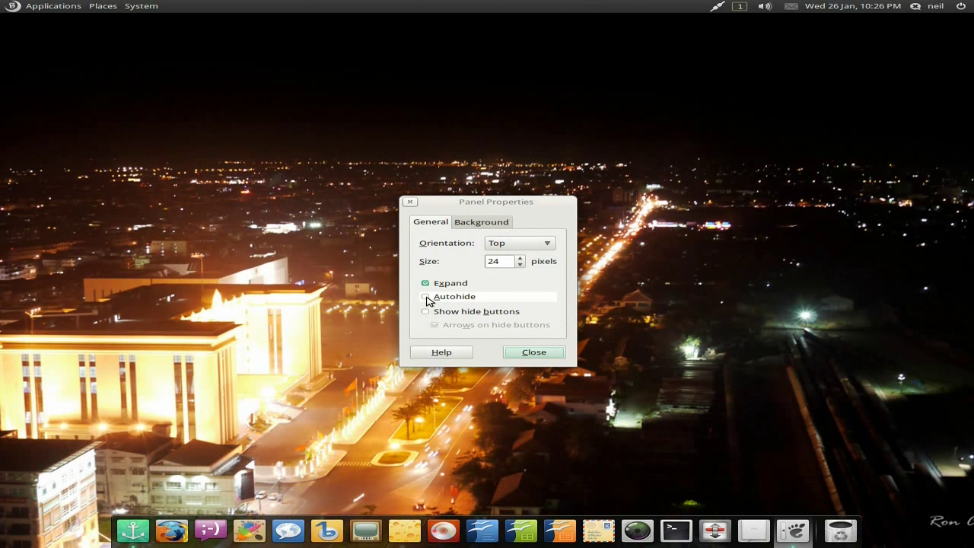
pyautogui.click(426, 298)
pyautogui.click(533, 354)
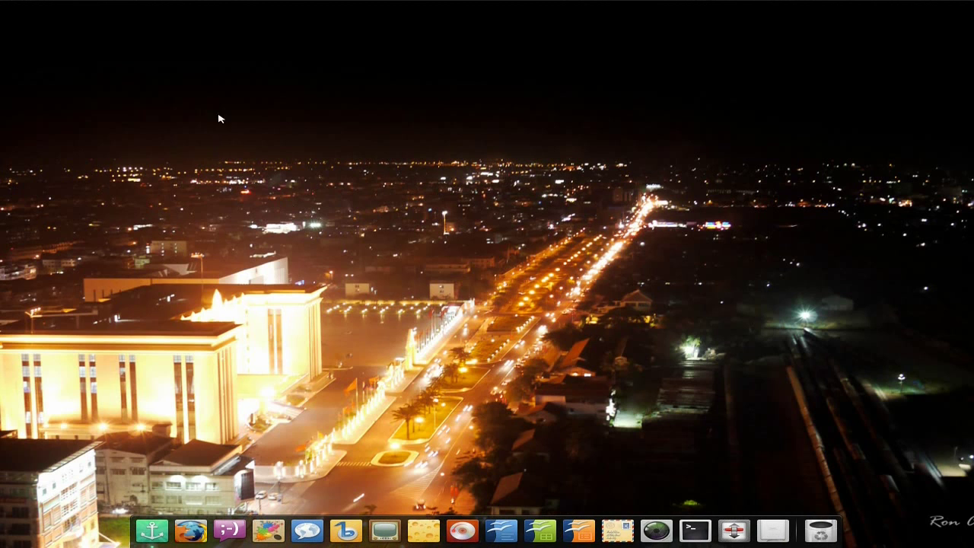
pyautogui.moveTo(470, 4)
# Pick the Dragonfly thumbnail as the desktop background and close Appearance Preferences
pyautogui.rightClick(436, 218)
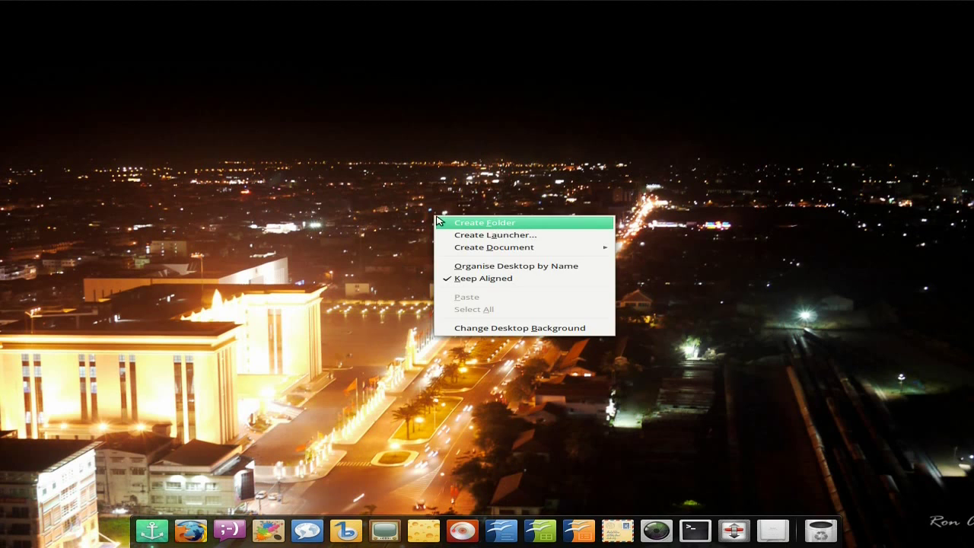
pyautogui.click(495, 331)
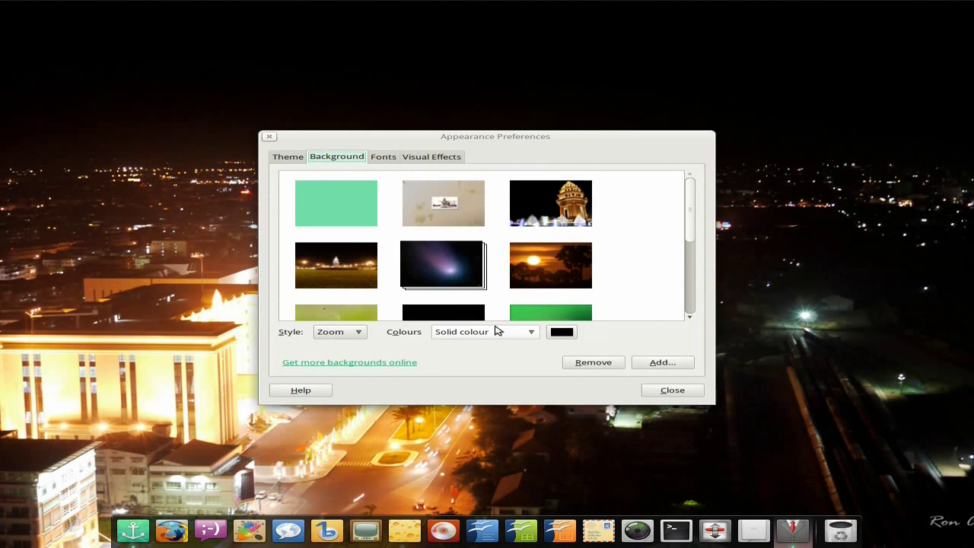
pyautogui.scroll(-3, 453, 263)
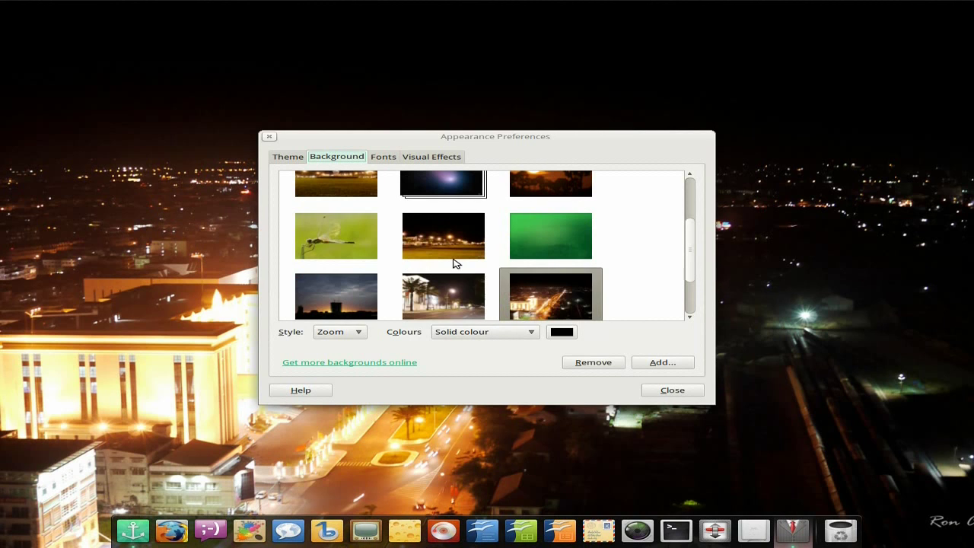
pyautogui.click(357, 239)
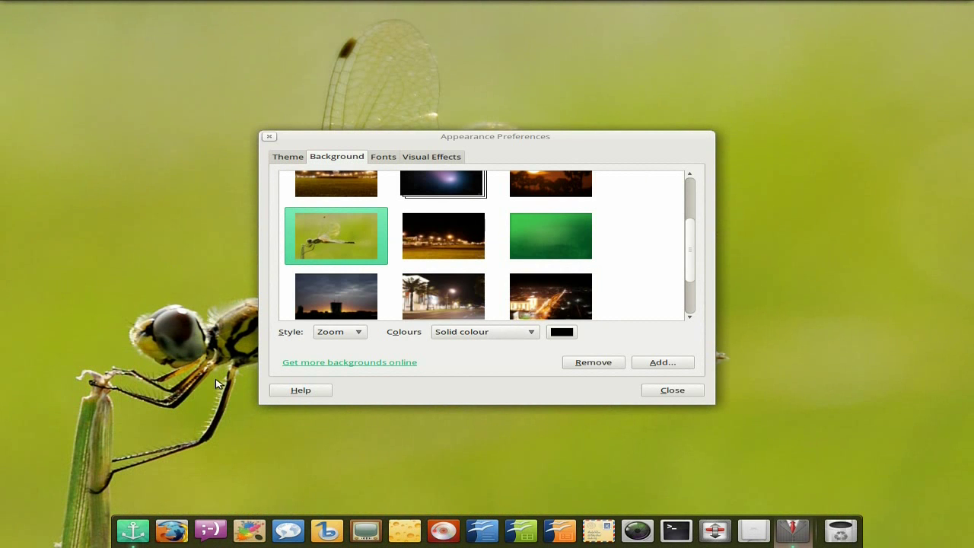
pyautogui.click(673, 391)
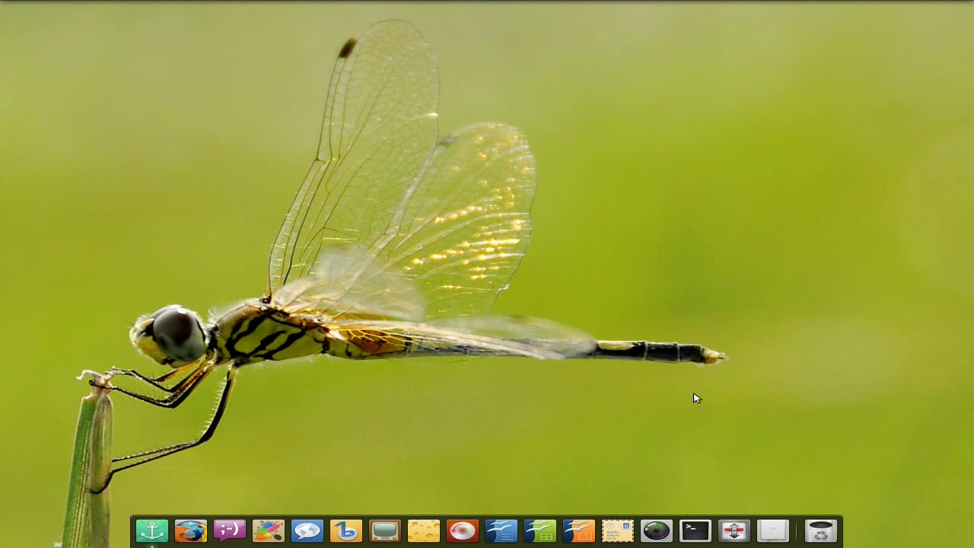